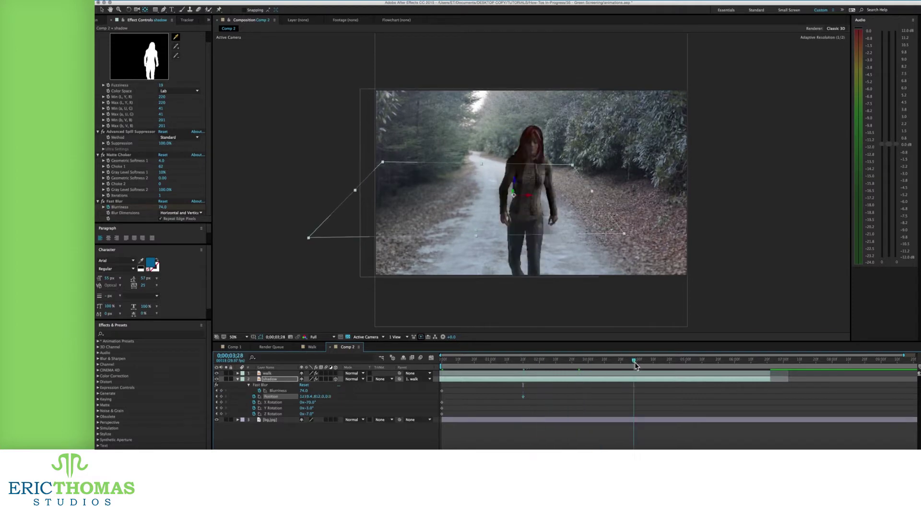
Scrub through the timeline to check the shadow layer's animation beneath the walking figure
left_click_drag(634, 360, 669, 361)
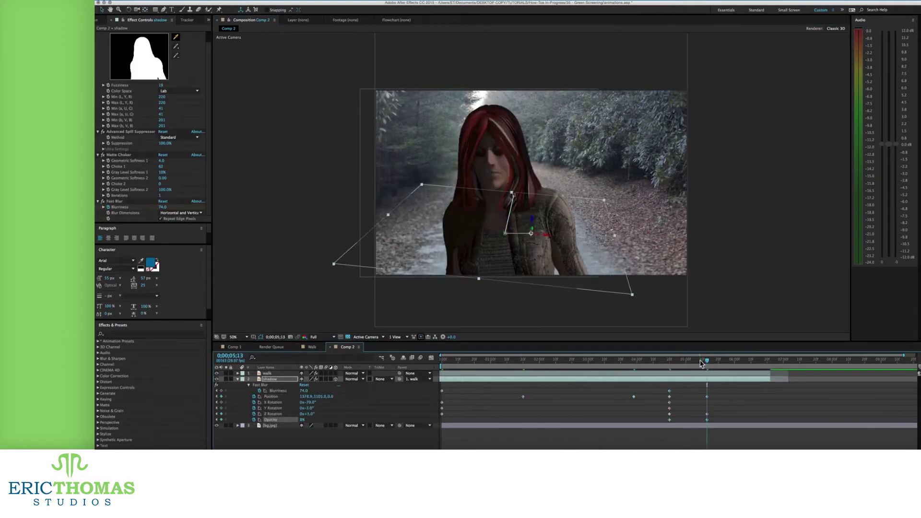
left_click_drag(454, 365, 496, 363)
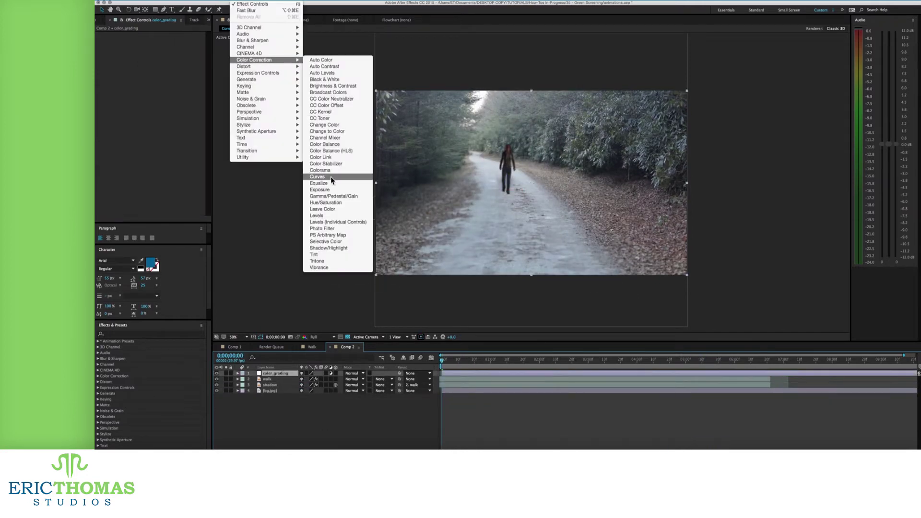
Apply the Curves effect to the color_grading layer and shape the combined channel curve with darker shadows and slightly lifted highlights
left_click(330, 177)
left_click_drag(129, 125, 129, 126)
left_click_drag(129, 126, 131, 131)
left_click_drag(167, 84, 167, 83)
Pull down the Red channel midtones in the color_grading Curves effect, and switch the curve to the Blue channel
left_click(164, 40)
left_click(165, 47)
left_click_drag(149, 104, 150, 116)
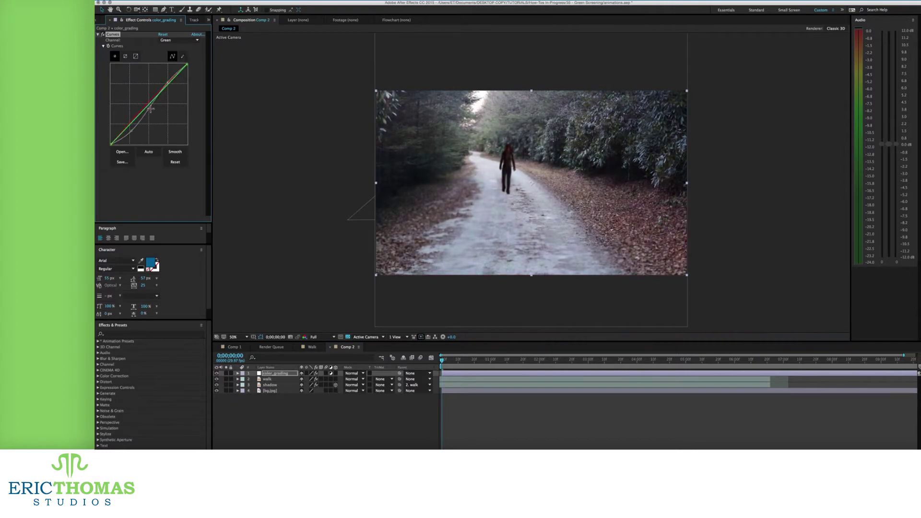
left_click_drag(149, 107, 148, 110)
left_click(171, 40)
left_click(168, 66)
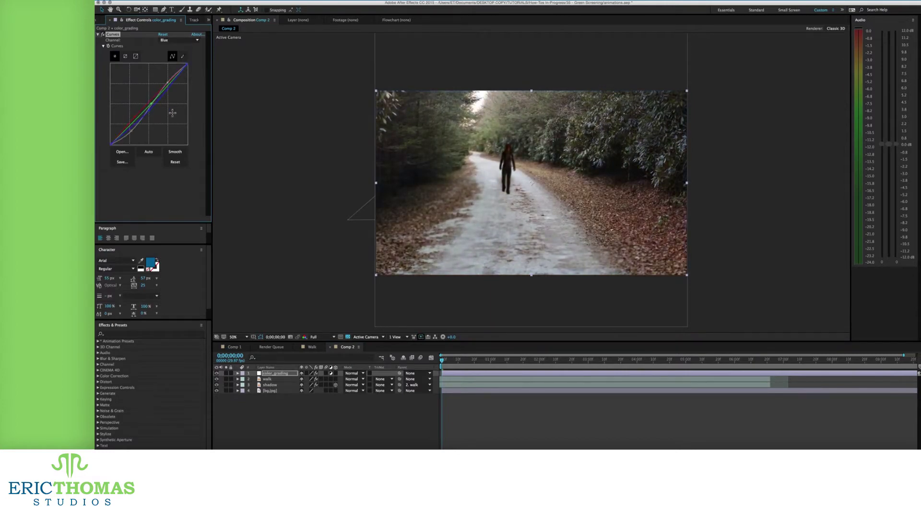
Add the Brightness & Contrast effect to the color_grading layer and raise its contrast
left_click(239, 1)
mouse_move(262, 61)
left_click(326, 87)
left_click_drag(160, 184, 168, 184)
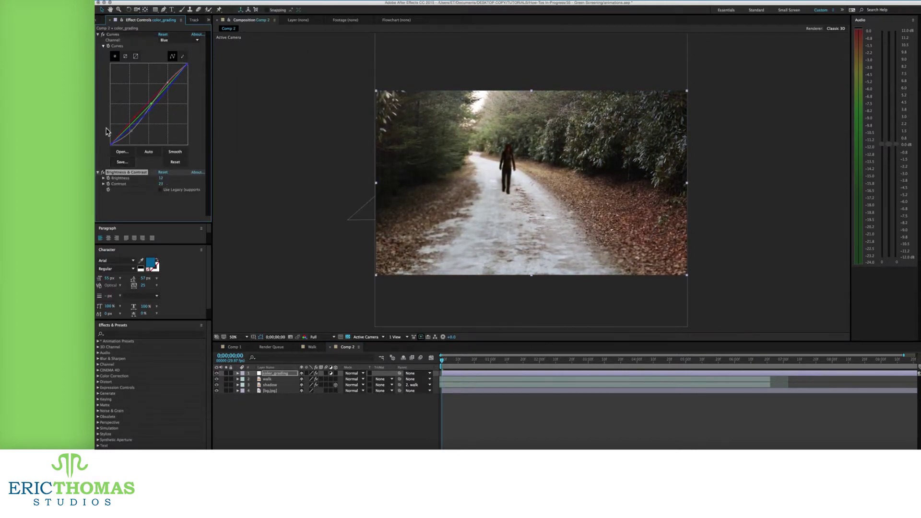
Apply the Cartoon effect to the bg.jpg layer with its render mode set to Fill & Edges
left_click(270, 391)
left_click(239, 1)
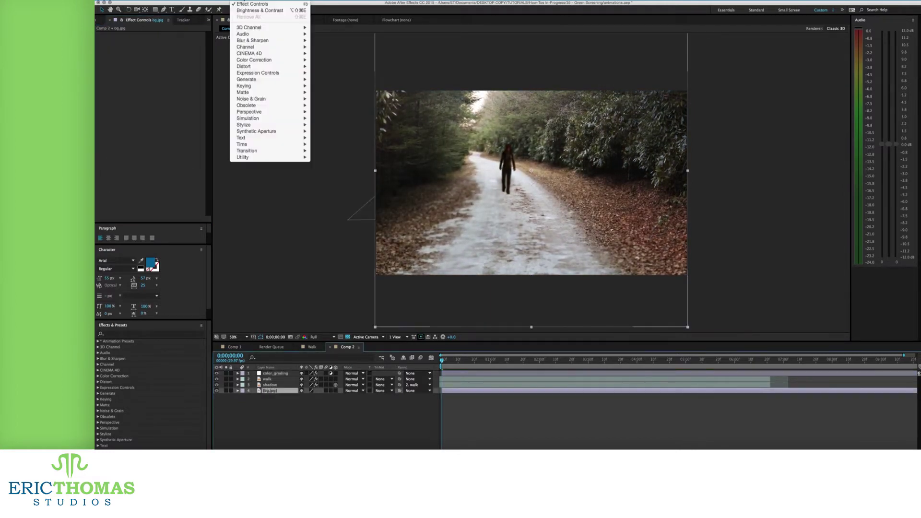
mouse_move(261, 125)
left_click(329, 133)
left_click(175, 40)
left_click(175, 60)
Adjust the detail threshold and edge threshold of the Cartoon effect on the bg.jpg layer
left_click(104, 103)
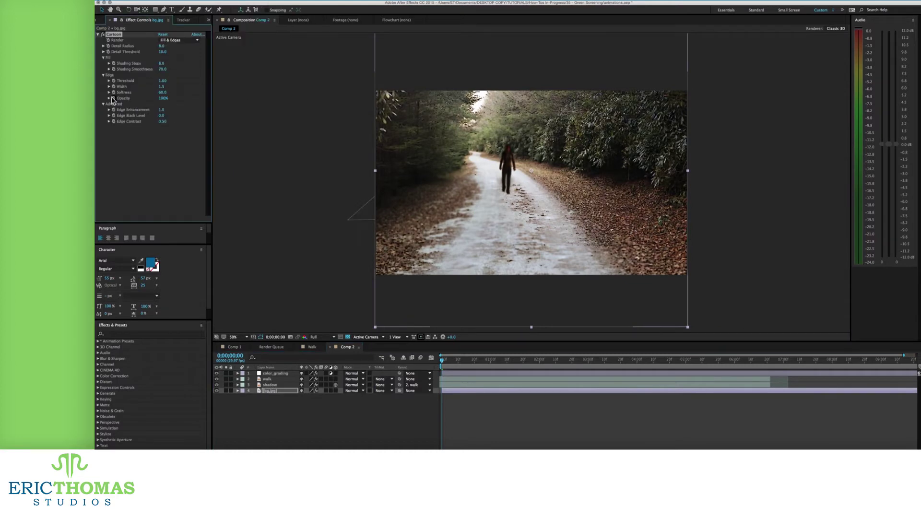
mouse_move(163, 51)
left_mouse_down()
mouse_move(255, 60)
mouse_move(166, 47)
mouse_move(177, 46)
mouse_move(115, 53)
mouse_move(205, 82)
left_mouse_up()
left_click(162, 81)
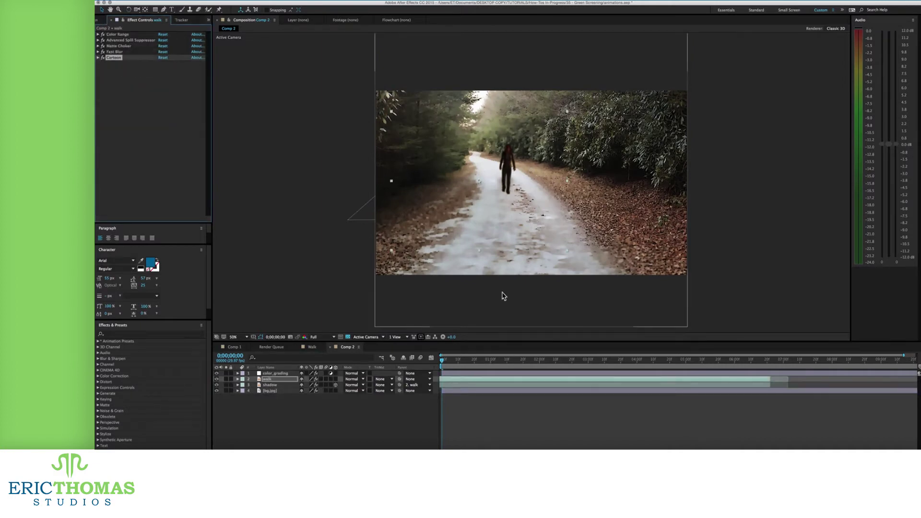
Add the Posterize effect to the walk layer at the close-up around 0;00;05;06 and raise its level
left_click(696, 364)
left_click(239, 2)
mouse_move(269, 126)
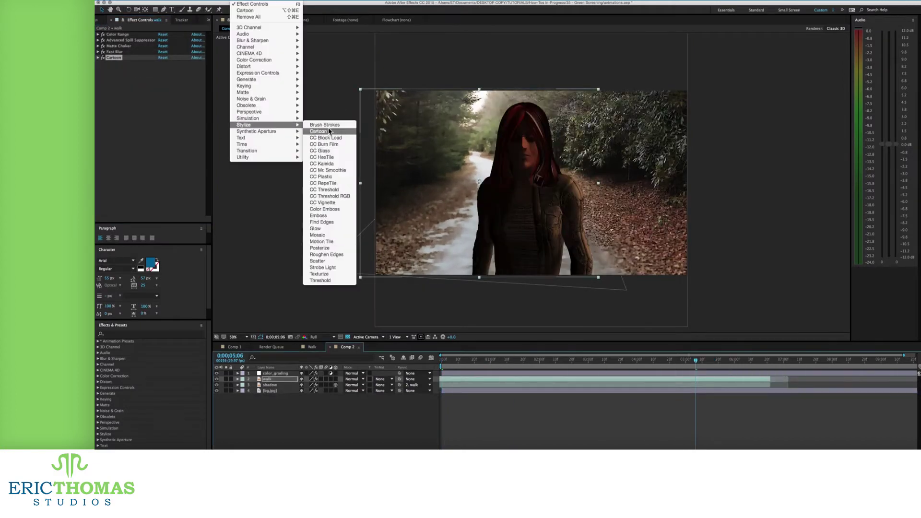
left_click(329, 248)
left_click_drag(162, 69, 195, 73)
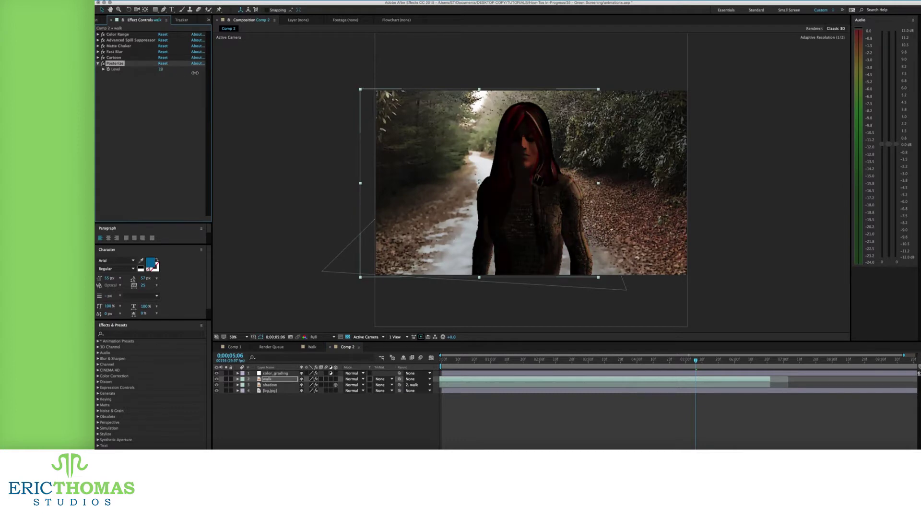
Paste the Posterize effect onto the bg.jpg layer and raise its level
left_click(270, 391)
key("super+v")
left_click_drag(162, 46, 194, 55)
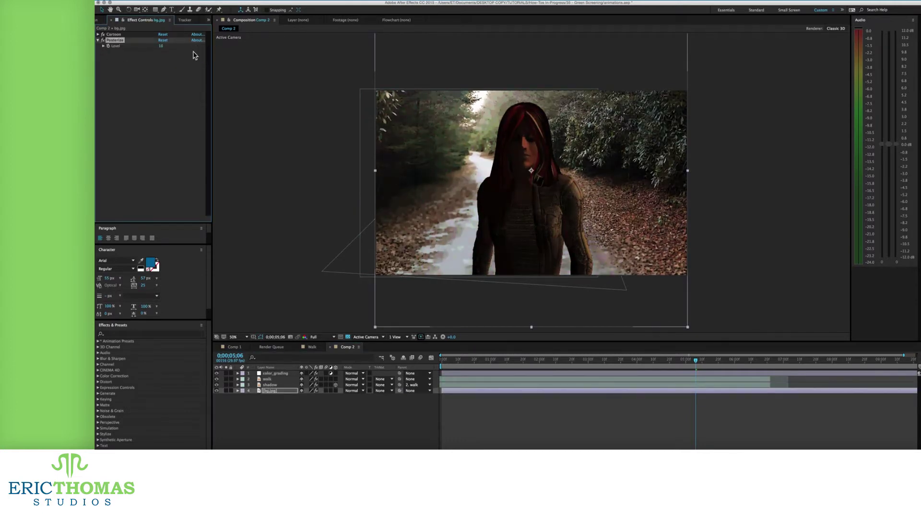
Save the project, play the composition from its start, and scrub on toward the end of the walk
left_click_drag(476, 360, 440, 358)
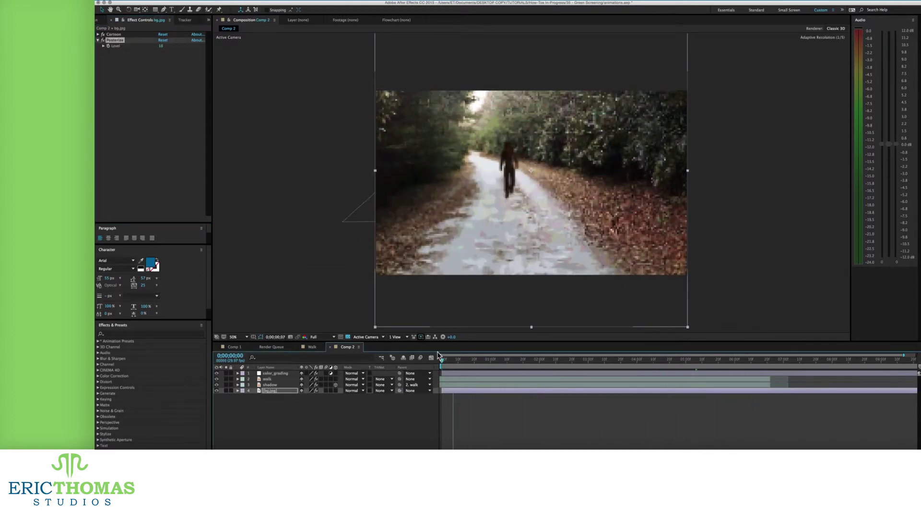
key("super+s")
key("space")
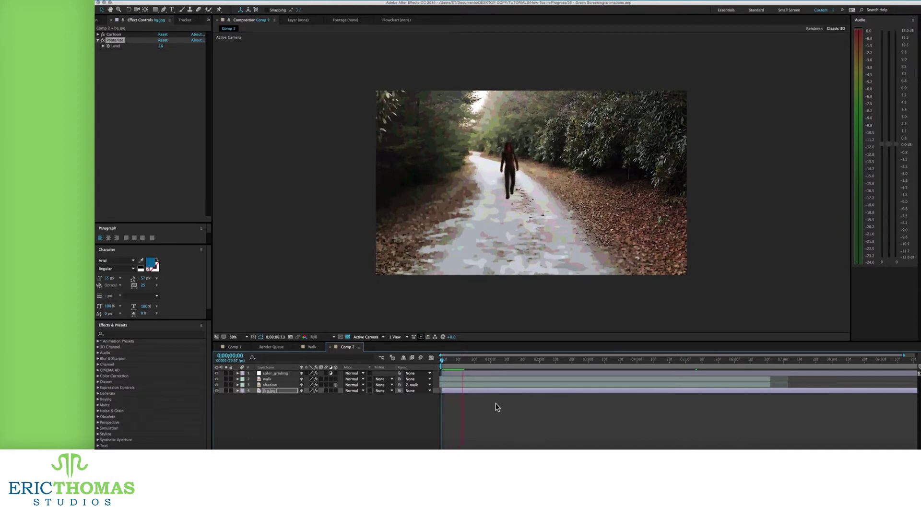
left_click_drag(475, 361, 768, 363)
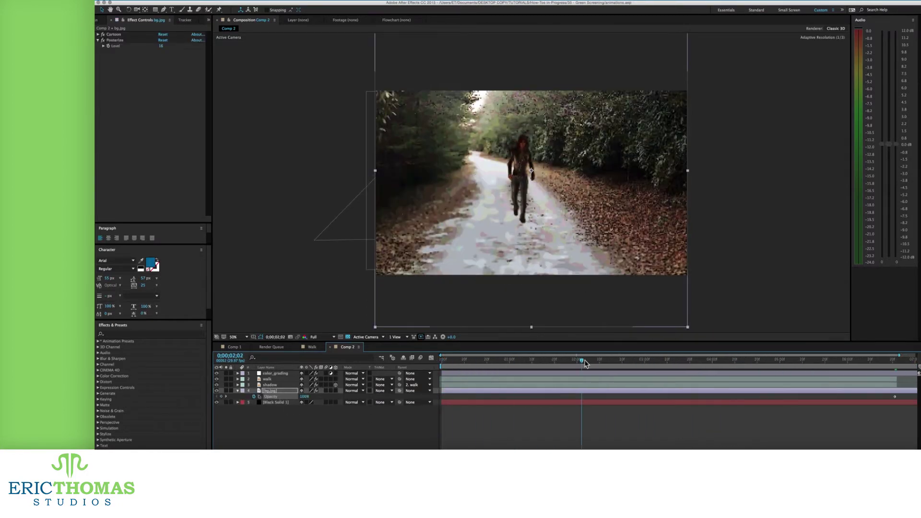
Create the burning trail adjustment layer above the other layers, starting at 0;00;06;06
left_click_drag(582, 363, 862, 364)
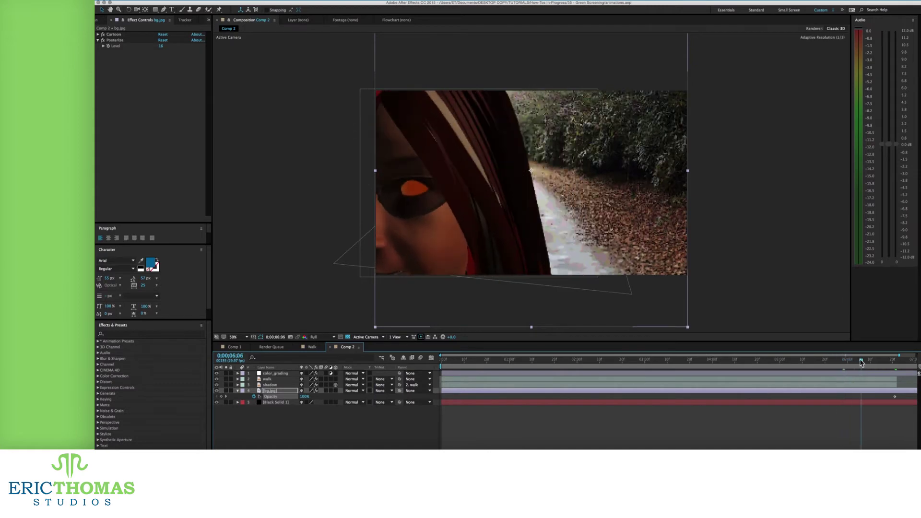
right_click(362, 416)
mouse_move(399, 401)
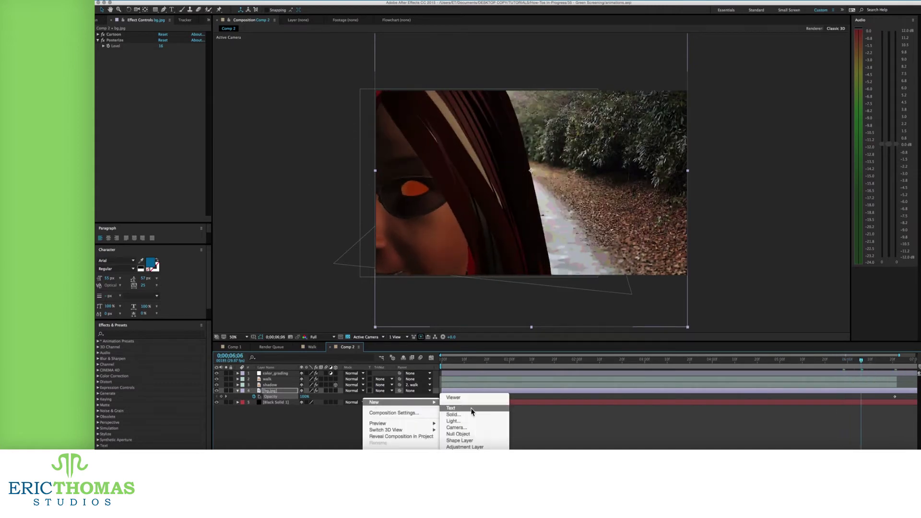
left_click(468, 445)
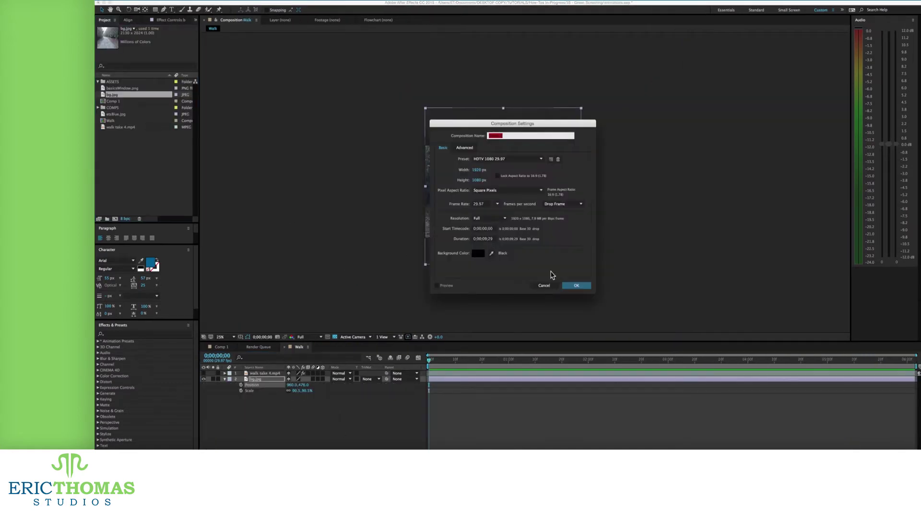
Create the new composition Comp 2 and place bg.jpg in it, fitted across the full frame width
left_click(576, 285)
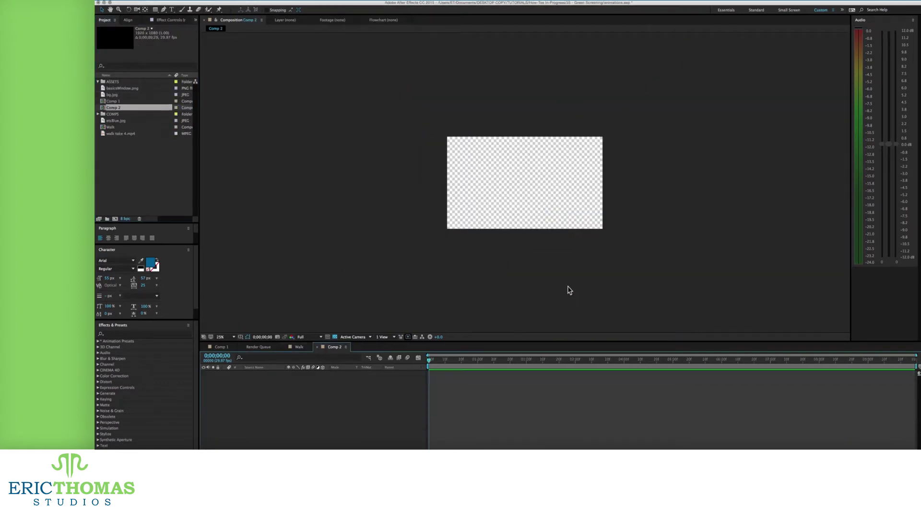
scroll(526, 211, "up", 2)
left_click_drag(113, 95, 254, 405)
left_click_drag(353, 182, 368, 183)
left_click_drag(517, 250, 518, 237)
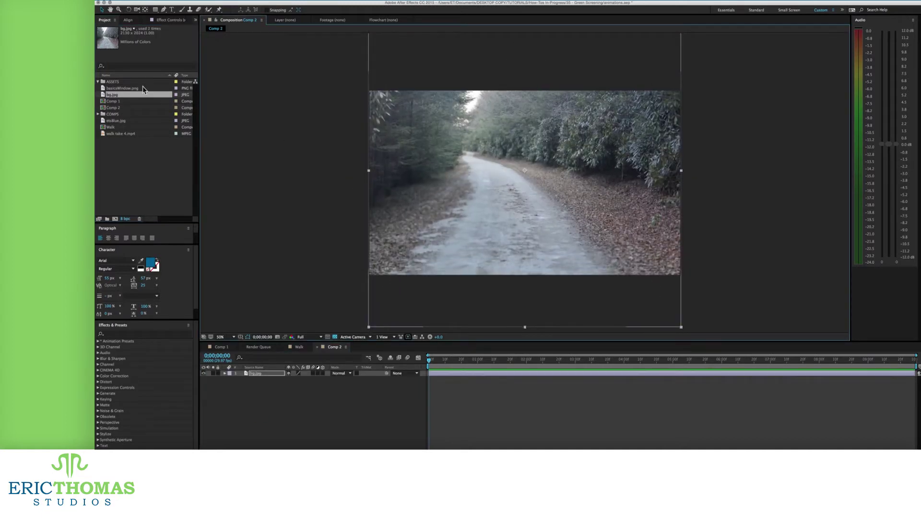
Place walk take 4.mp4 above bg.jpg, scale it down to the frame height, and shift the clip slightly earlier in time
left_click_drag(120, 134, 525, 152)
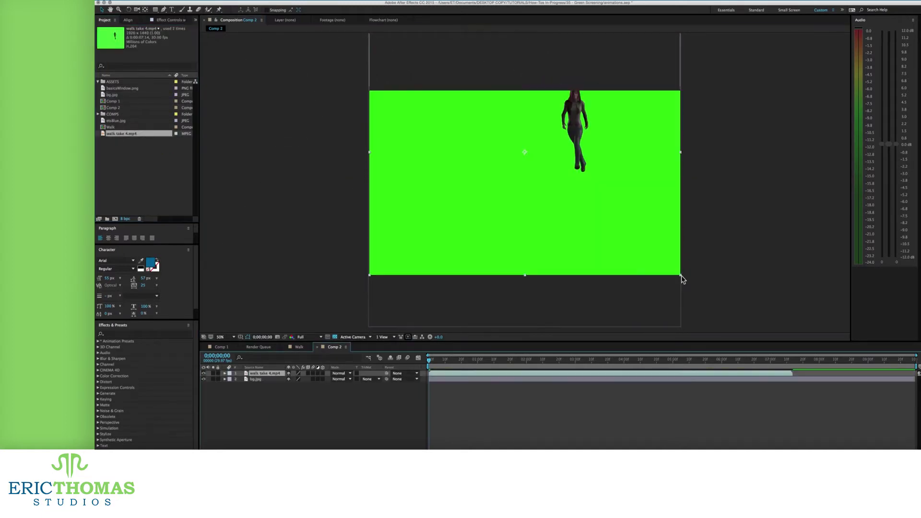
left_click_drag(637, 240, 626, 278)
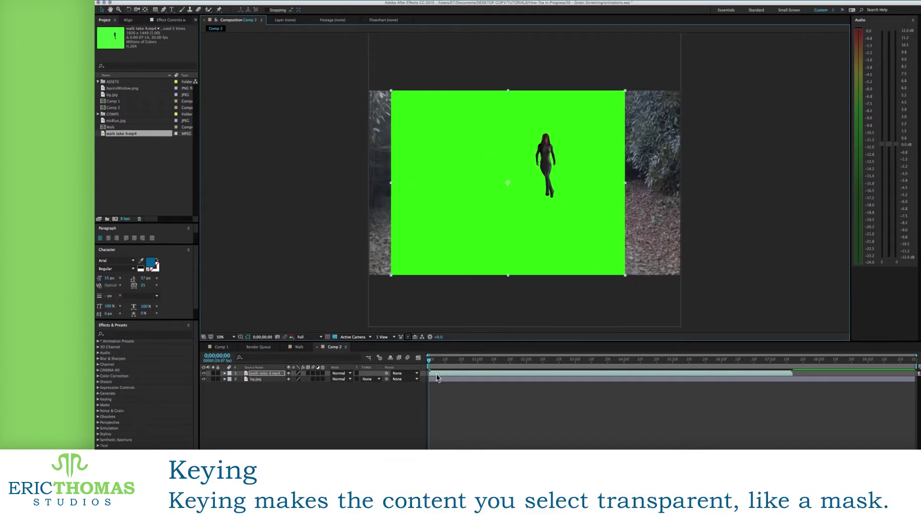
left_click_drag(436, 377, 419, 377)
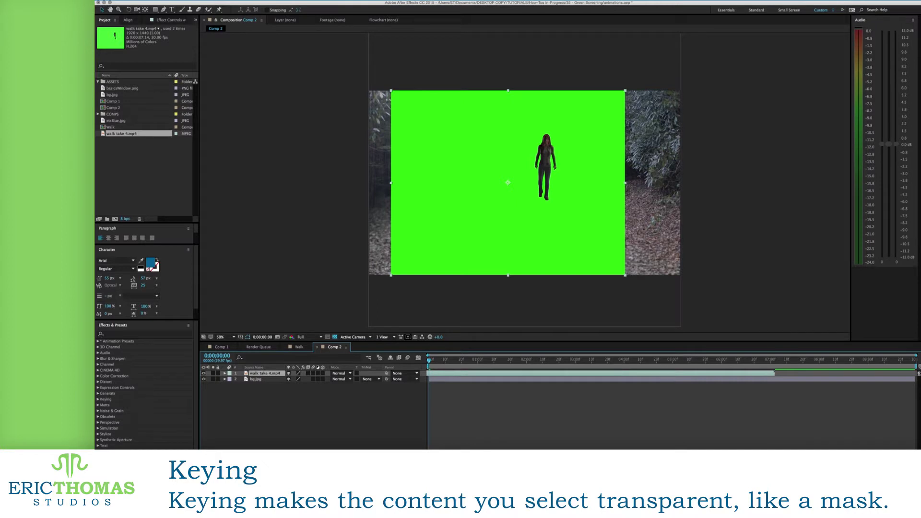
Apply the Color Range keying effect to walk take 4.mp4 and sample the green background as the key color
left_click(240, 0)
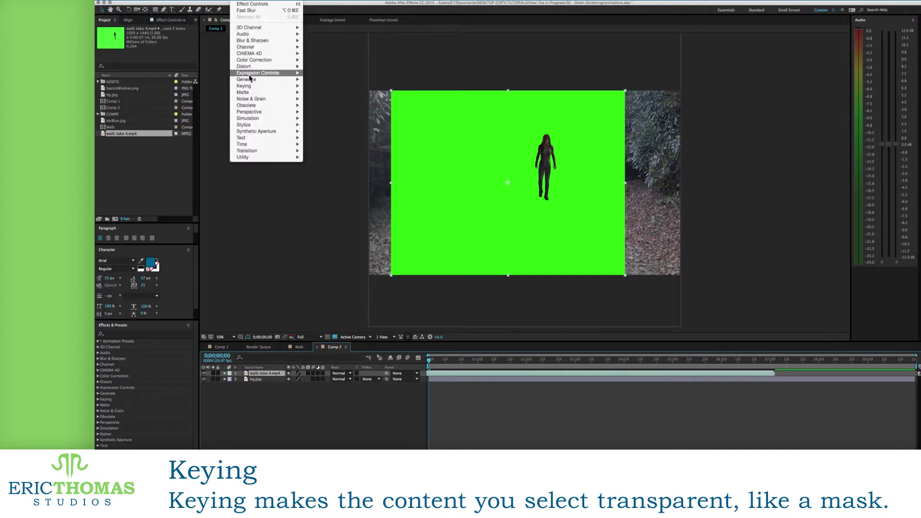
mouse_move(255, 88)
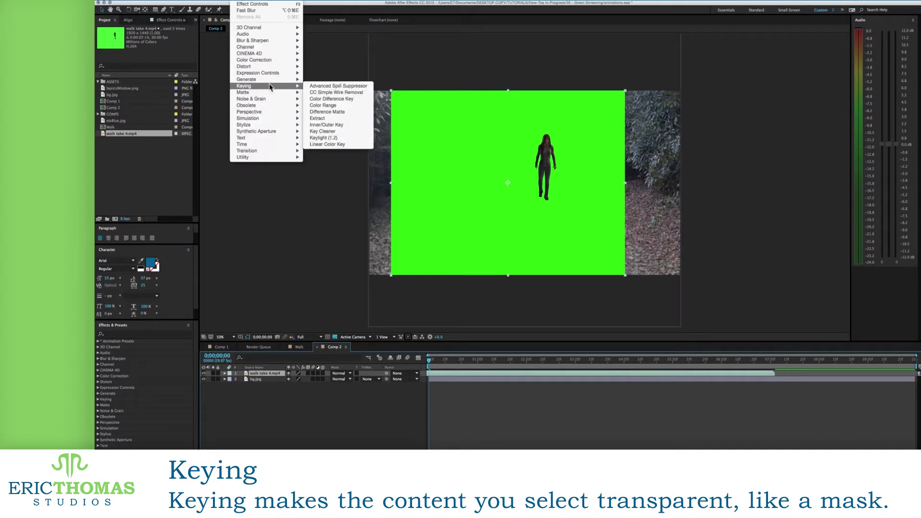
left_click(342, 107)
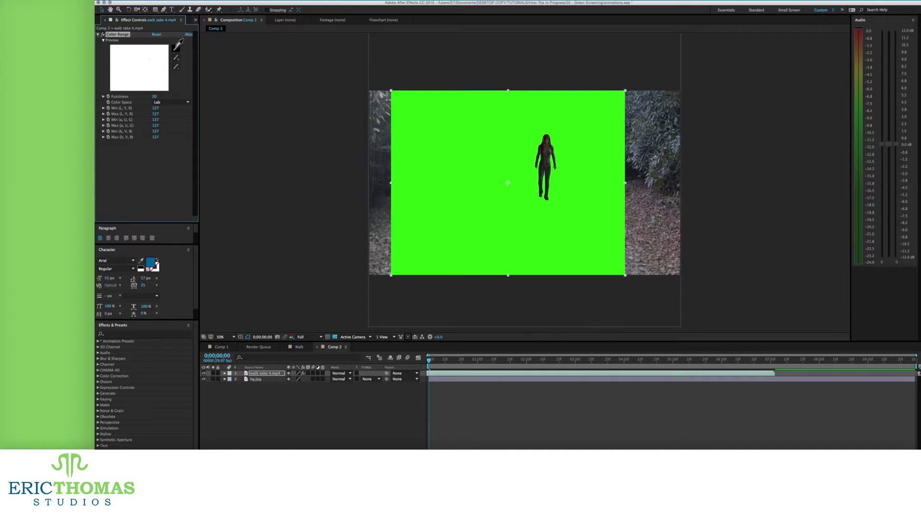
left_click(177, 44)
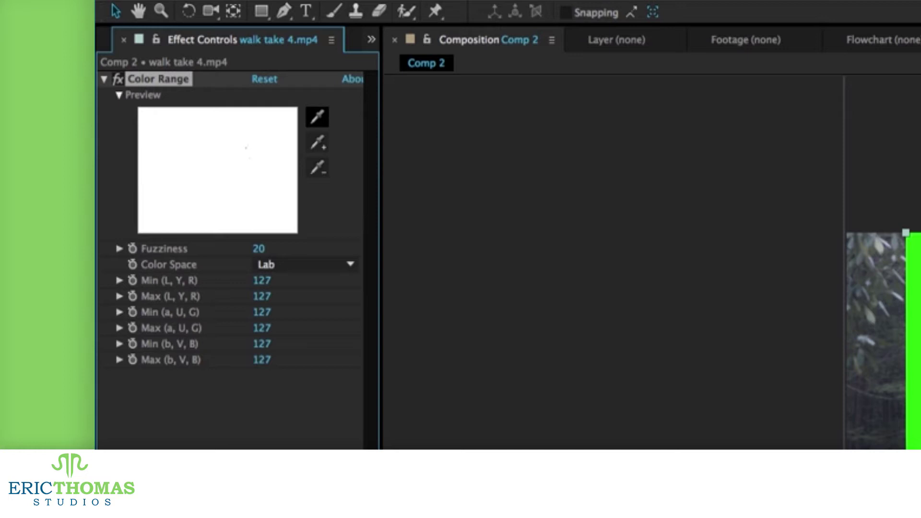
left_click(468, 169)
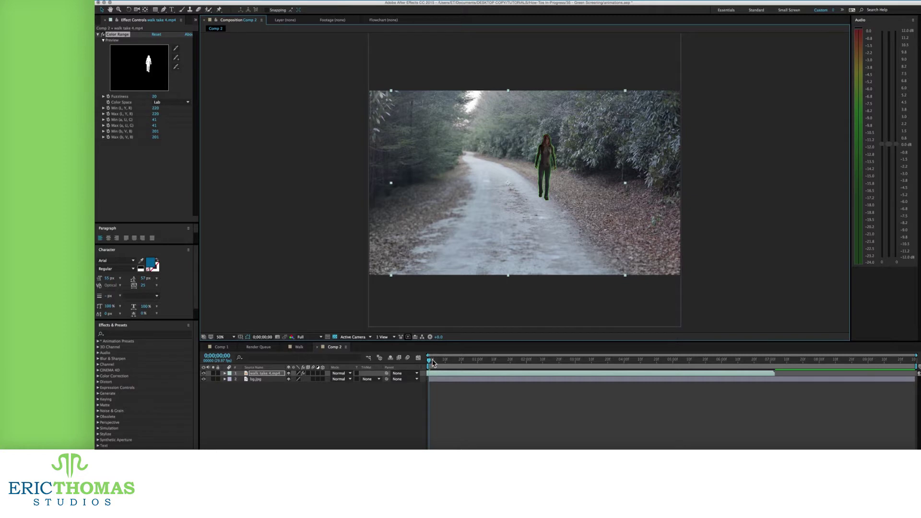
Go to the close-up at 0;00;05;17 and tune the Color Range fuzziness to remove the green edges while keeping the figure solid
left_click_drag(429, 362, 544, 363)
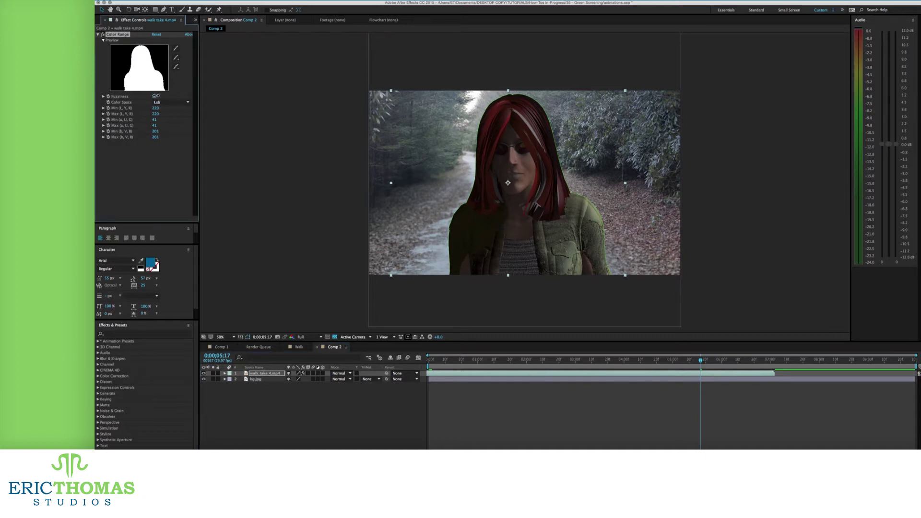
left_click_drag(155, 96, 163, 95)
left_click_drag(235, 99, 268, 99)
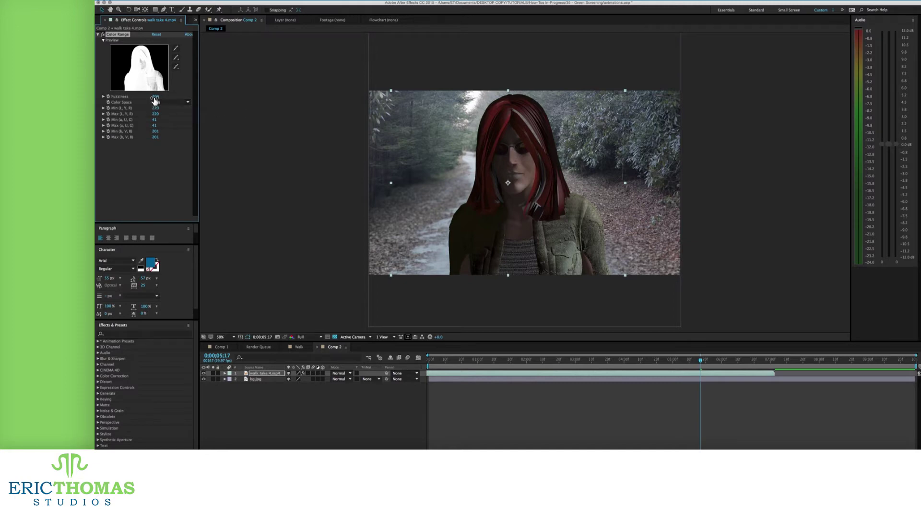
left_click_drag(154, 96, 97, 102)
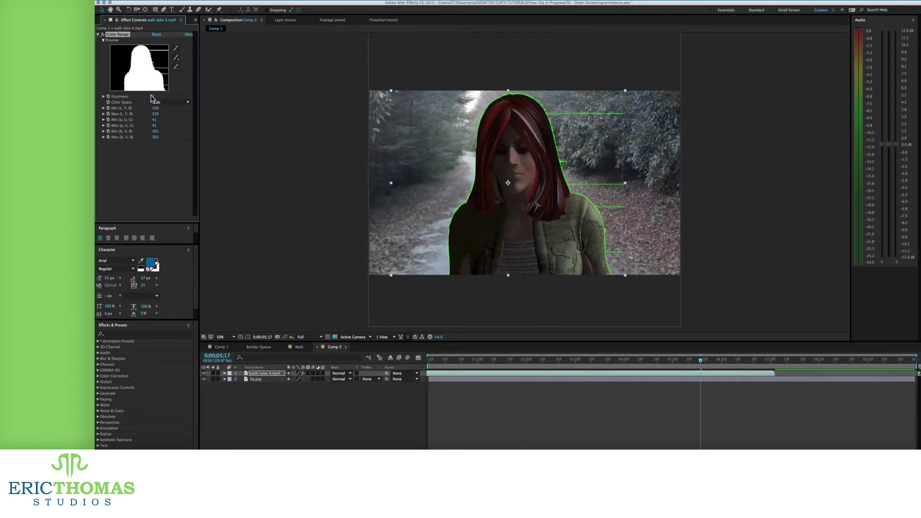
left_click_drag(155, 96, 166, 97)
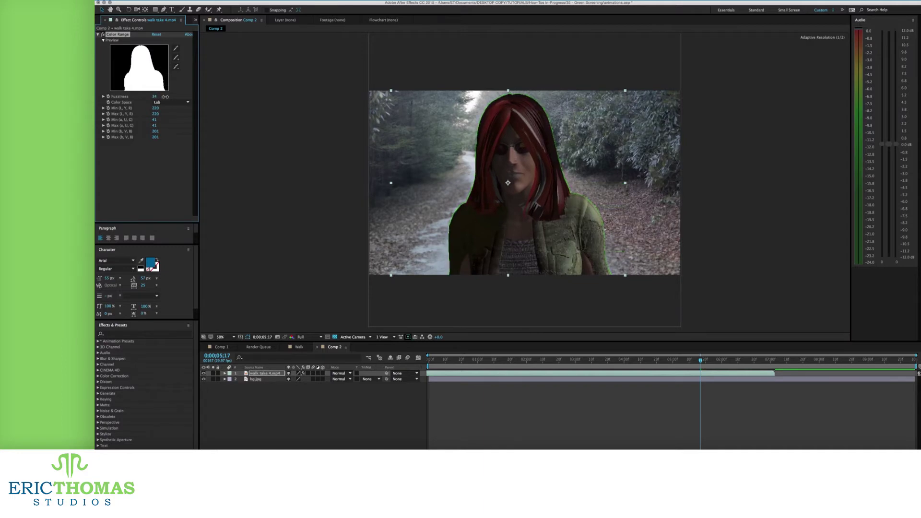
left_click_drag(167, 97, 168, 97)
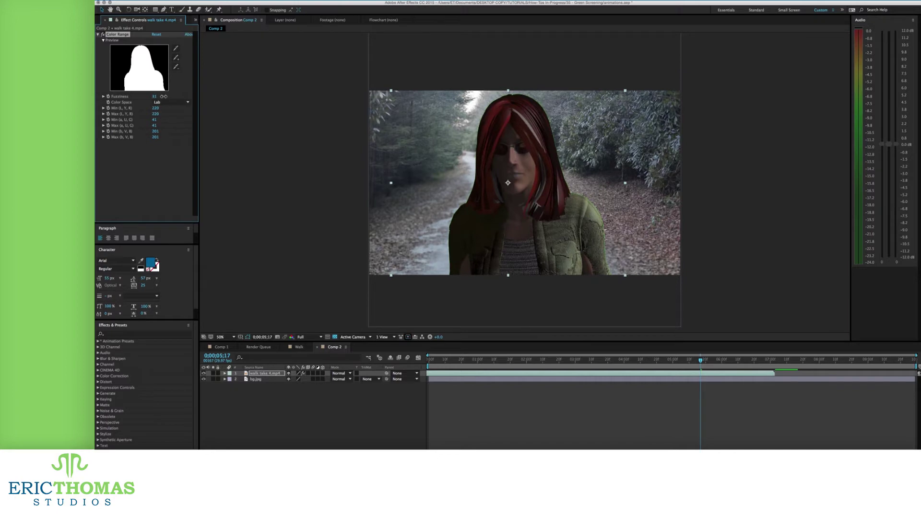
left_click_drag(164, 96, 160, 99)
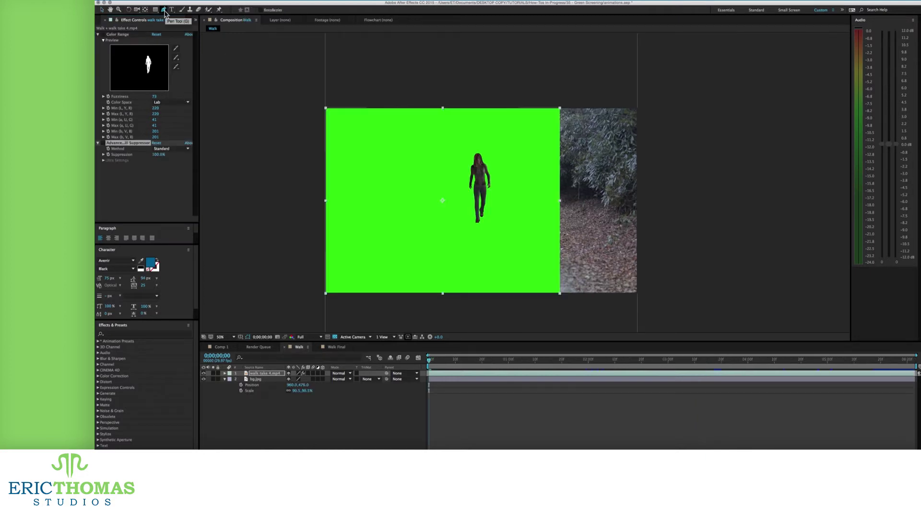
Draw a closed garbage matte around the walking figure on walk take 4.mp4 with the Pen tool
left_click(461, 149)
left_click(464, 235)
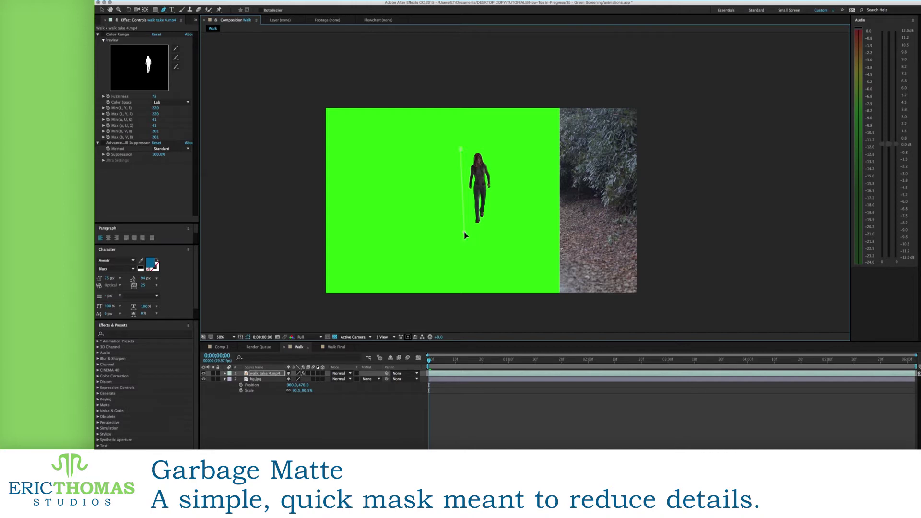
left_click(497, 155)
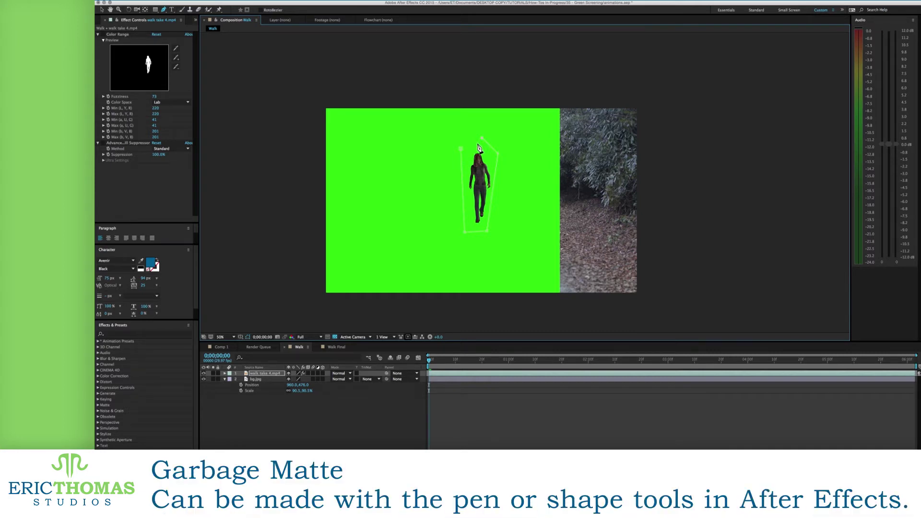
left_click(461, 150)
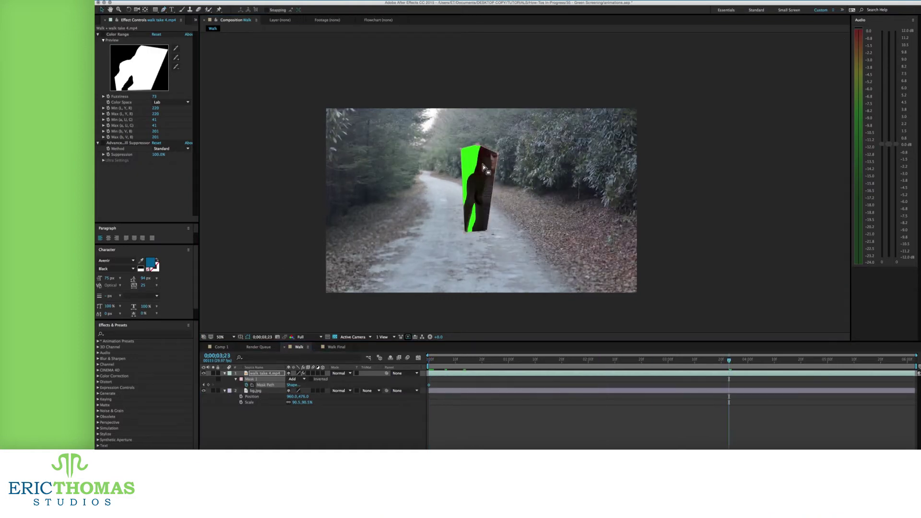
Reshape the keyframed garbage matte at 0;00;03;23 to surround the larger figure, and check the neighbouring frame
left_click_drag(485, 231, 566, 284)
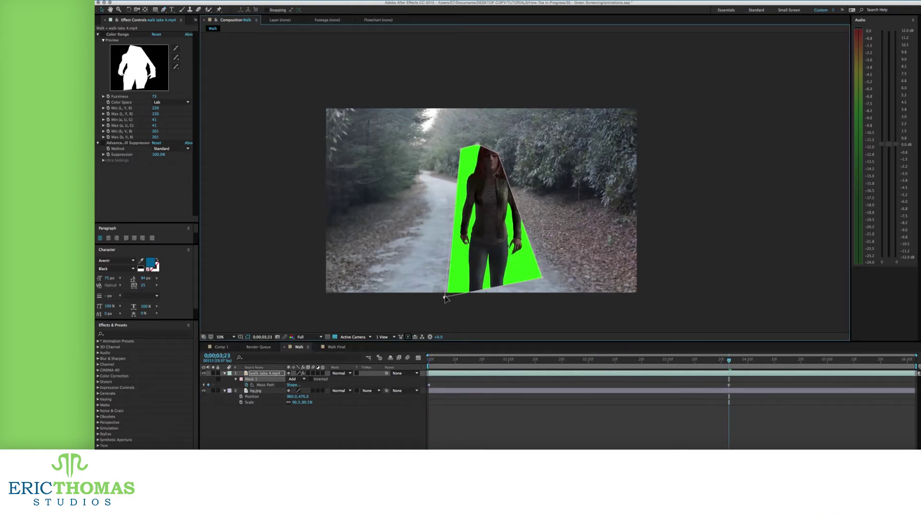
left_click_drag(445, 298, 452, 295)
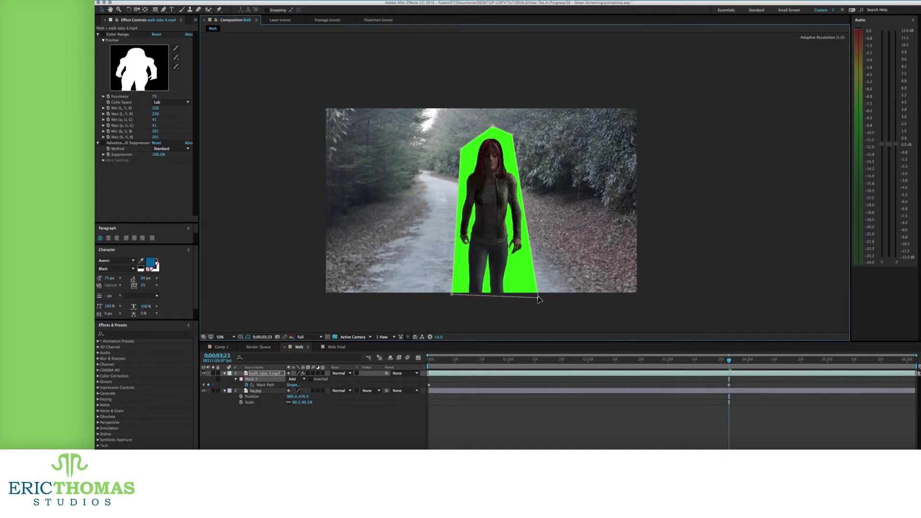
left_click(726, 361)
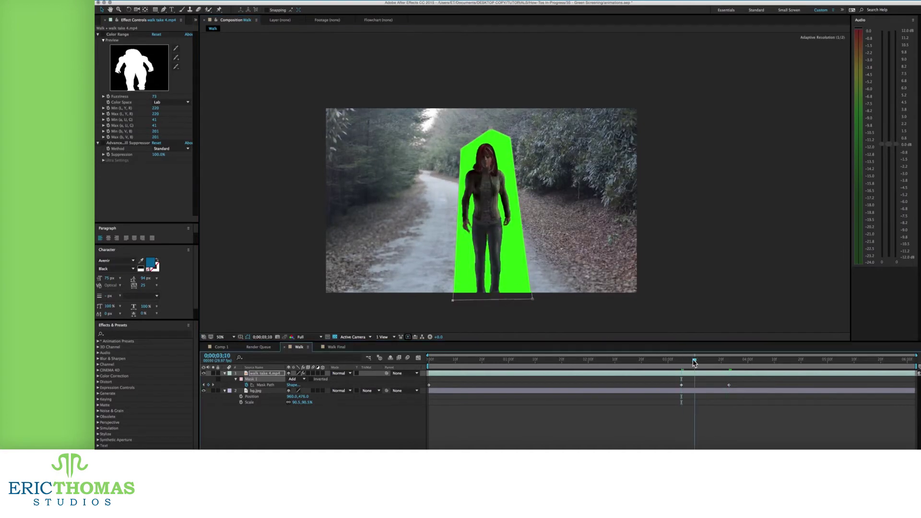
Keyframe the garbage matte on walk take 4.mp4 around the figure at 0;00;01;16 and 0;00;05;06
left_click(556, 361)
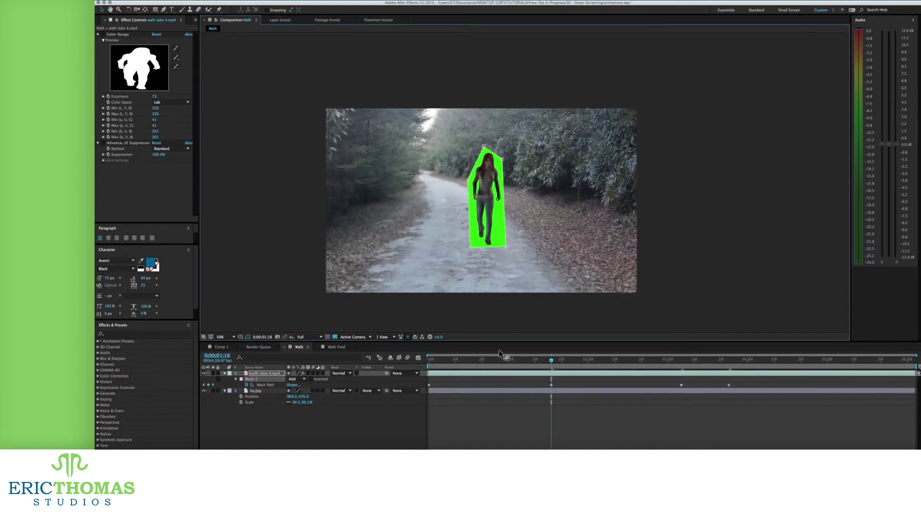
left_click_drag(501, 354, 844, 369)
left_click_drag(453, 296, 361, 306)
left_click_drag(461, 148, 391, 123)
left_click_drag(493, 127, 450, 102)
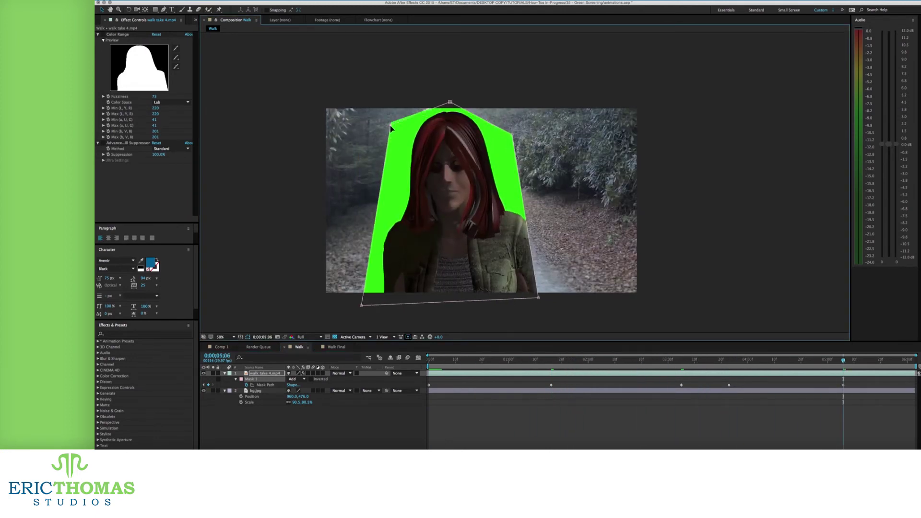
left_click_drag(361, 305, 374, 301)
left_click_drag(538, 298, 561, 305)
Go to a frame near the end of the visible timeline and reshape the garbage matte around the close-up figure
left_click_drag(843, 360, 902, 363)
left_click_drag(372, 301, 287, 309)
left_click_drag(396, 131, 307, 97)
left_click_drag(450, 101, 366, 99)
left_click_drag(561, 304, 437, 304)
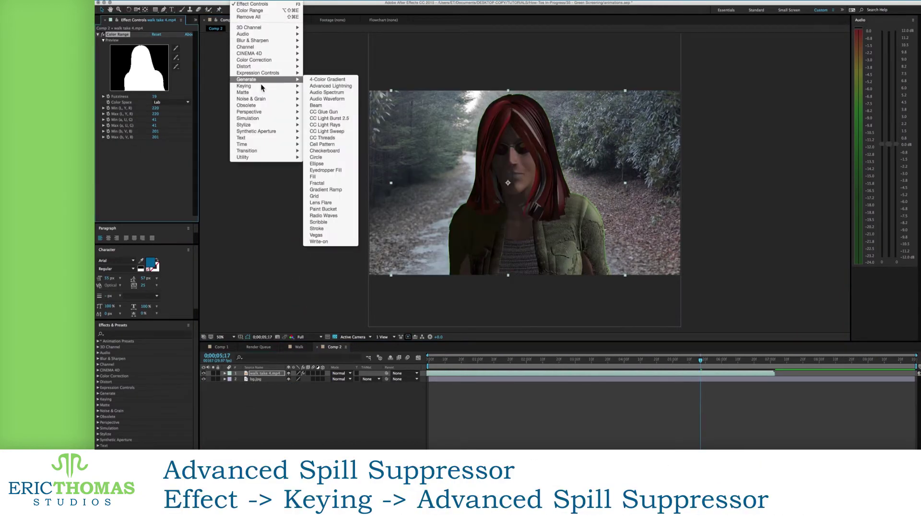
Apply Advanced Spill Suppressor to walk take 4.mp4 in Comp 2 and switch it off to compare the green spill
mouse_move(261, 85)
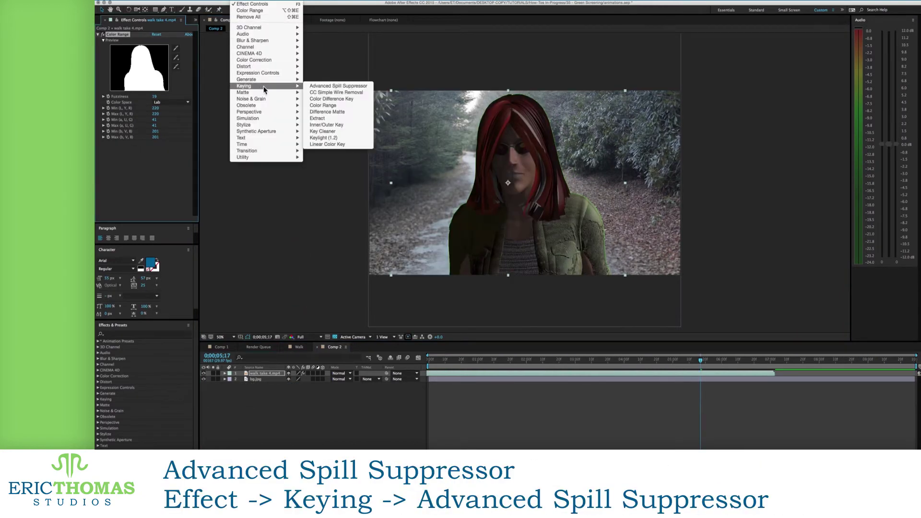
left_click(356, 88)
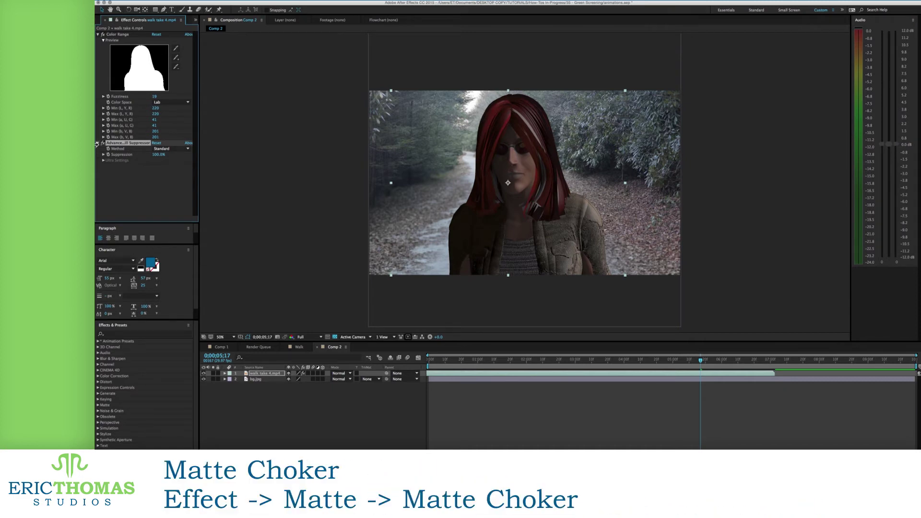
left_click(103, 143)
Apply Matte Choker to walk take 4.mp4 with Choke 1 at 62, and collapse the Matte Choker and spill suppressor settings
left_click(238, 0)
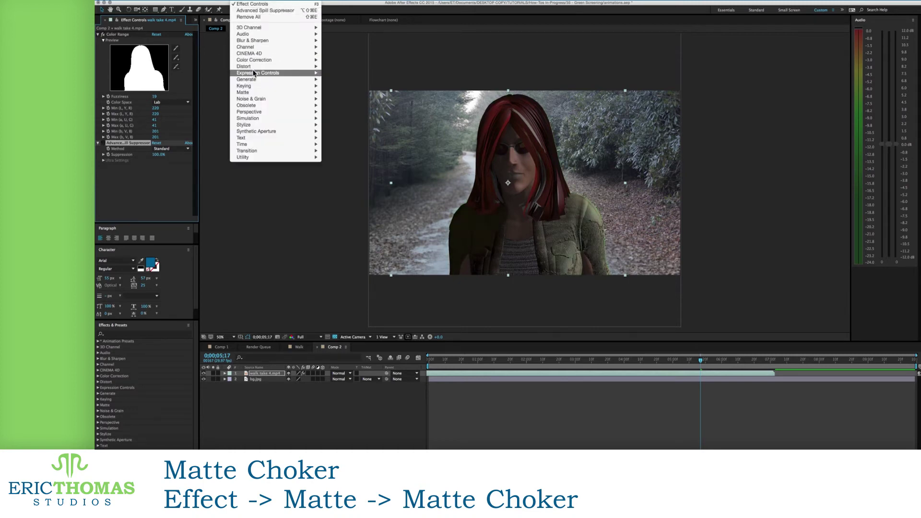
left_click(342, 92)
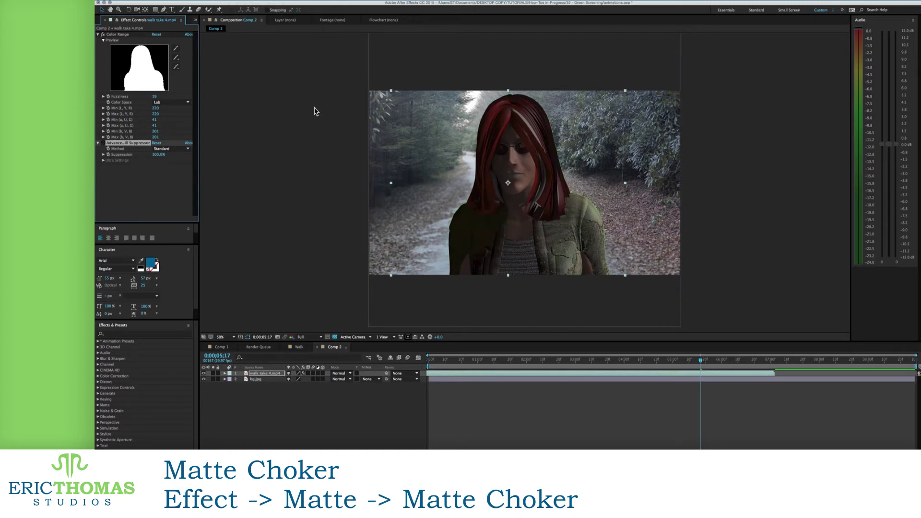
left_click_drag(154, 178, 299, 181)
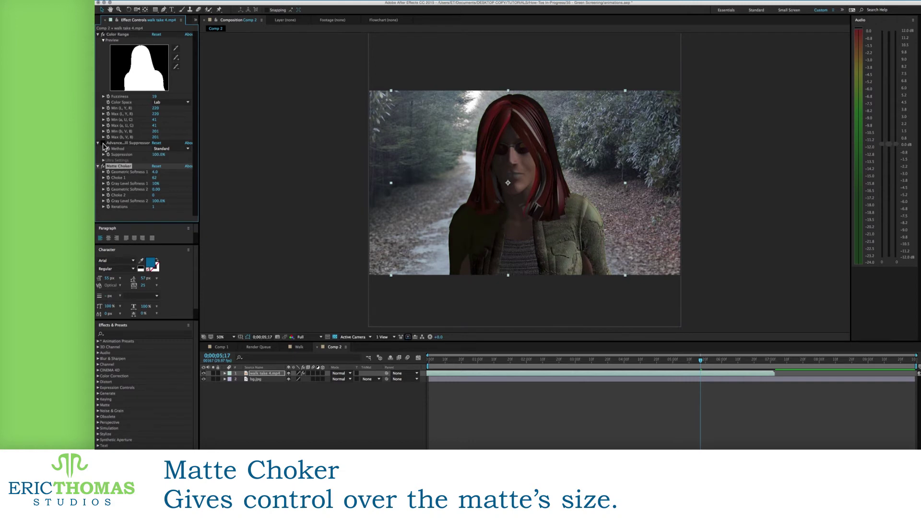
left_click(98, 166)
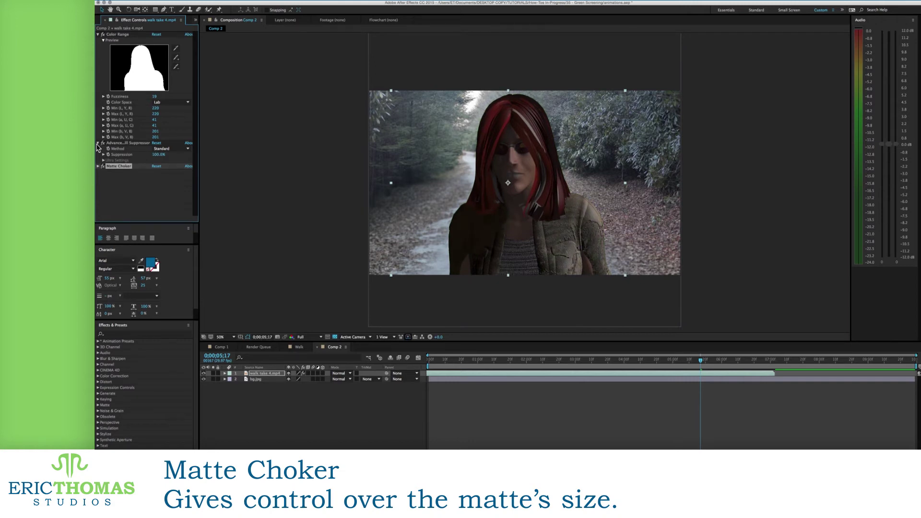
left_click(98, 143)
Go to the first frame and move the walk take 4.mp4 layer so the figure stands on the road
left_click(427, 362)
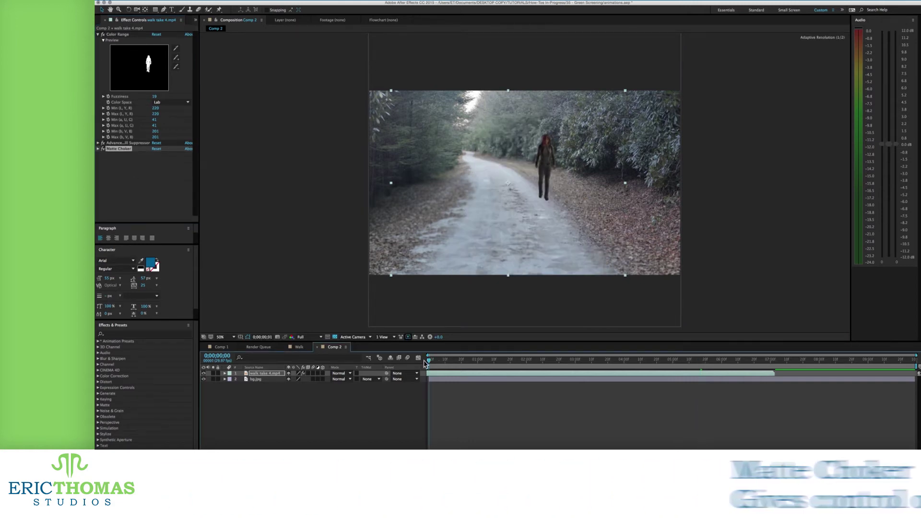
left_click_drag(574, 213, 538, 215)
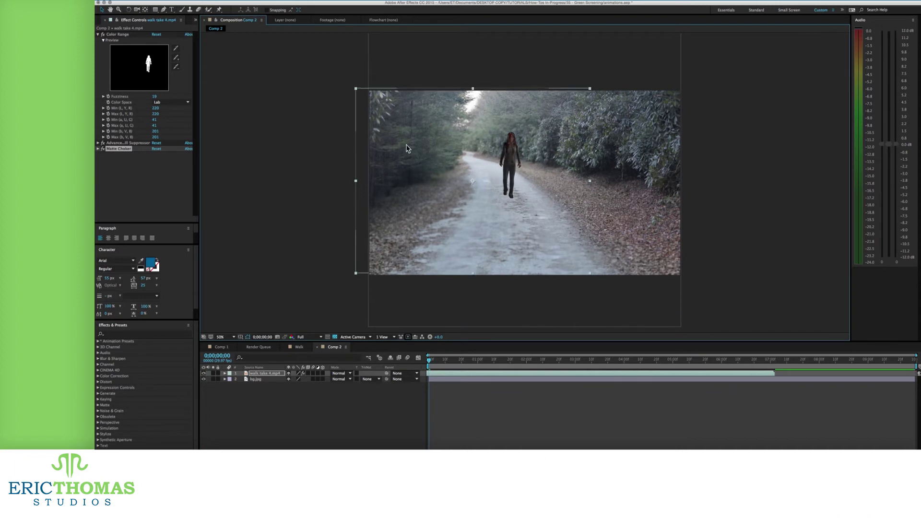
Add a Fast Blur to walk take 4.mp4 with Blurriness keyframed at 10 and Repeat Edge Pixels enabled
left_click(242, 1)
mouse_move(268, 41)
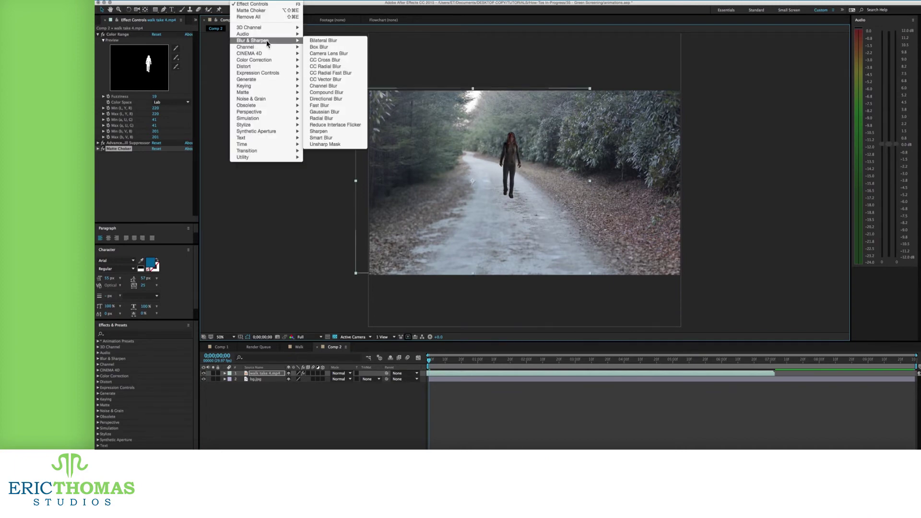
left_click(320, 105)
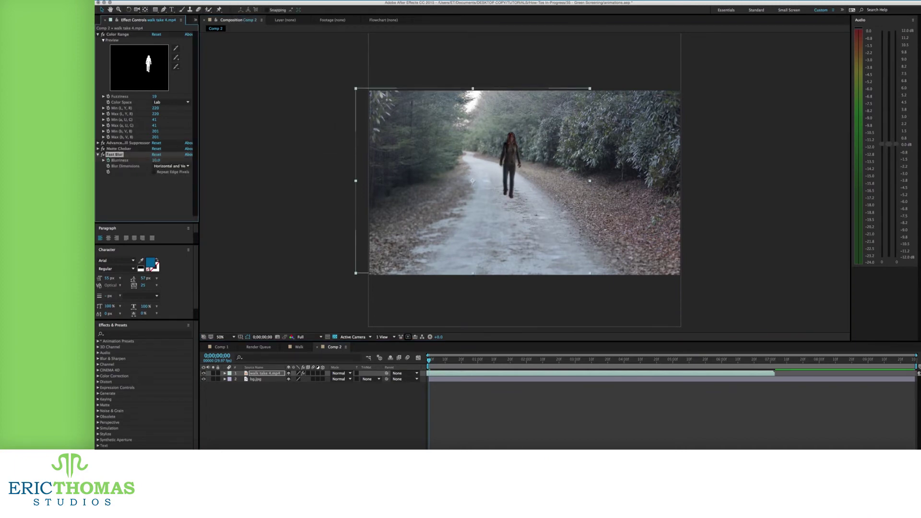
left_click(154, 172)
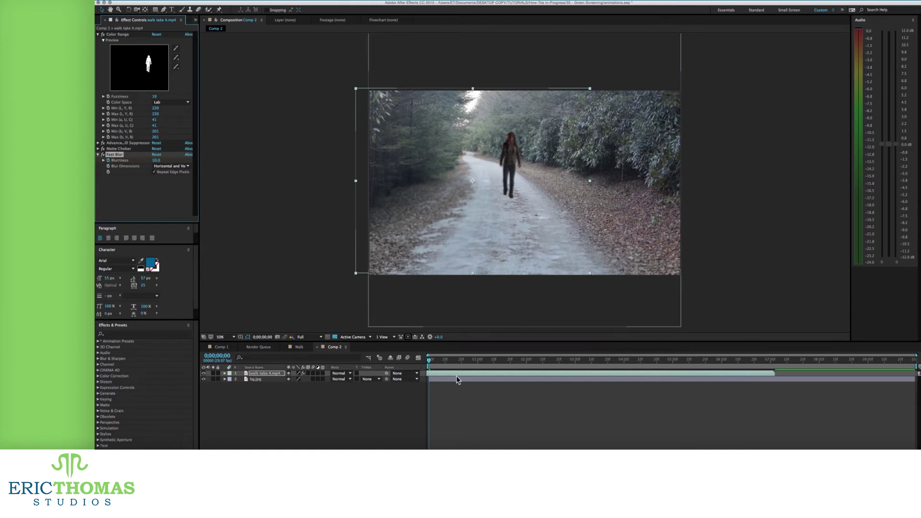
Reveal the keyframed properties of walk take 4.mp4 and scale the layer down at the first frame to make the figure more distant
left_click(270, 377)
key("u")
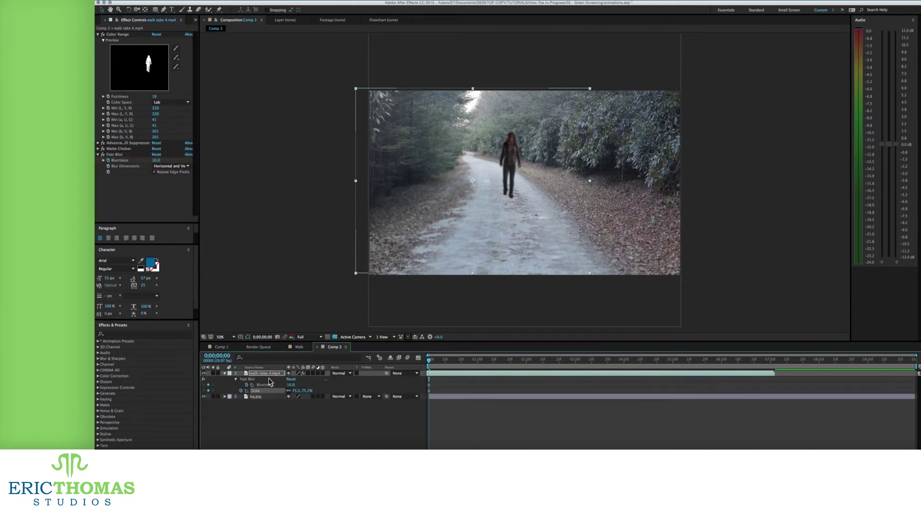
left_click_drag(589, 273, 579, 268)
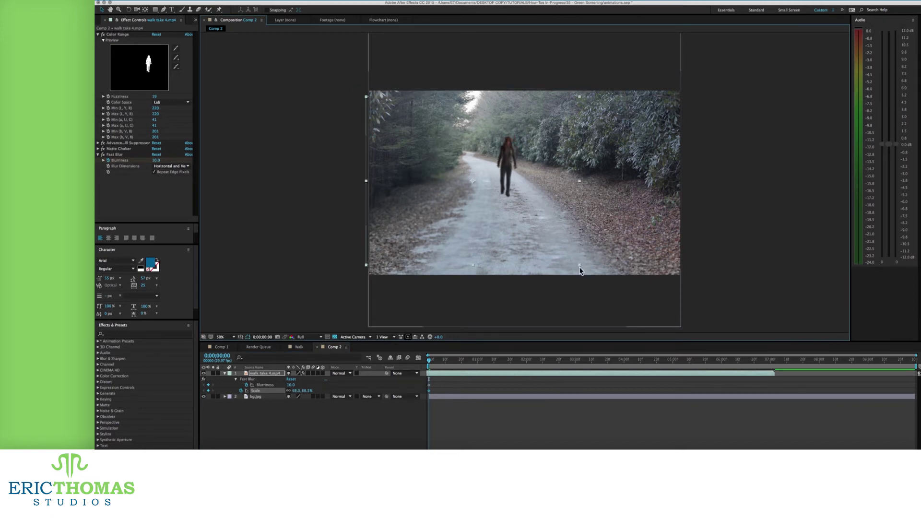
left_click(573, 255)
left_click_drag(305, 393, 299, 394)
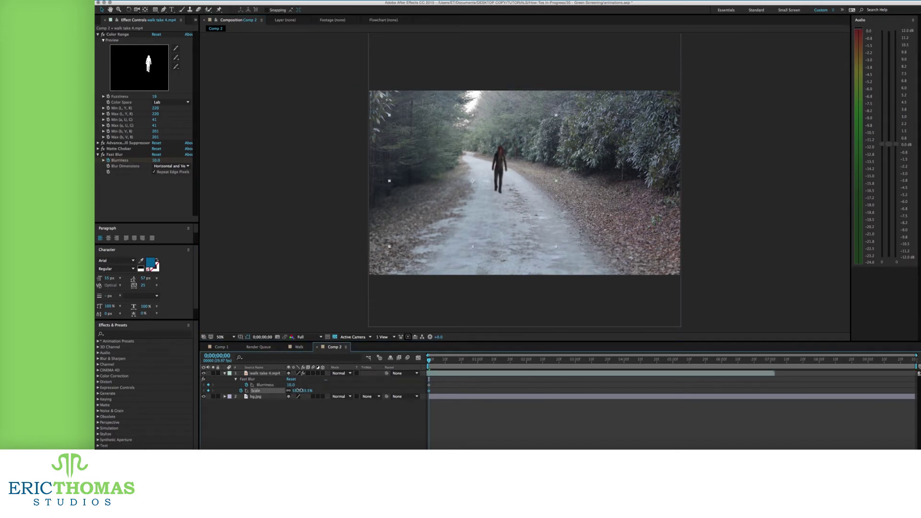
At 0;00;01;13, keyframe the walk layer's Scale at 72.5% and its Fast Blur Blurriness at 0
left_click_drag(429, 360, 499, 365)
left_click_drag(315, 392, 317, 391)
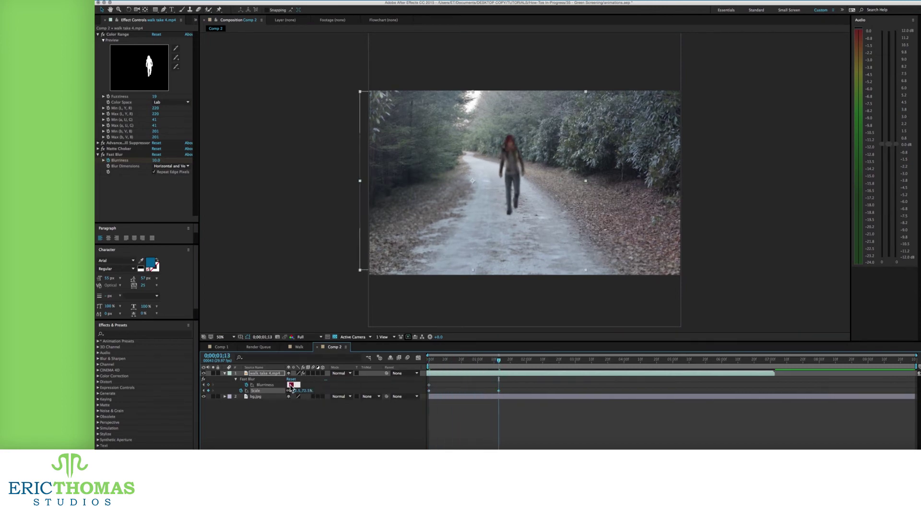
type("0")
key("Return")
Add a holding Scale keyframe at 0;00;03;03 and scale the walk layer up slightly at 0;00;03;18
left_click(513, 361)
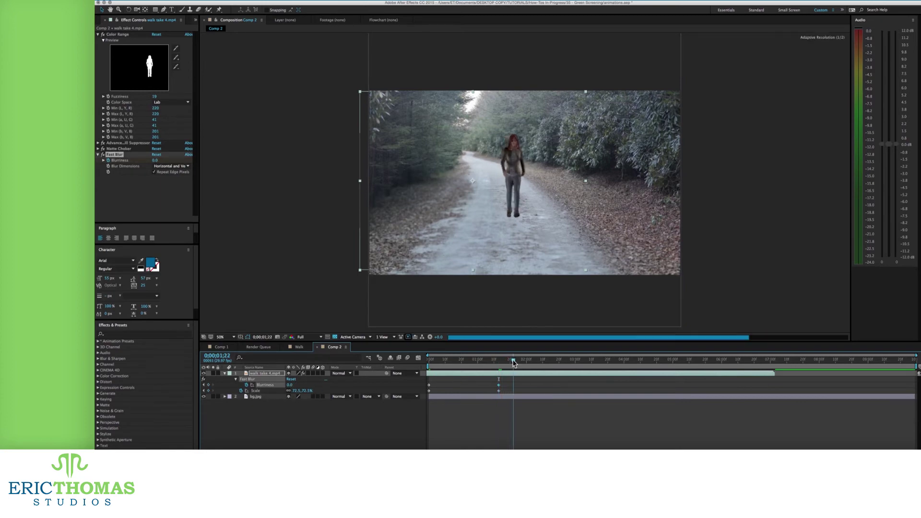
left_click_drag(514, 362, 580, 362)
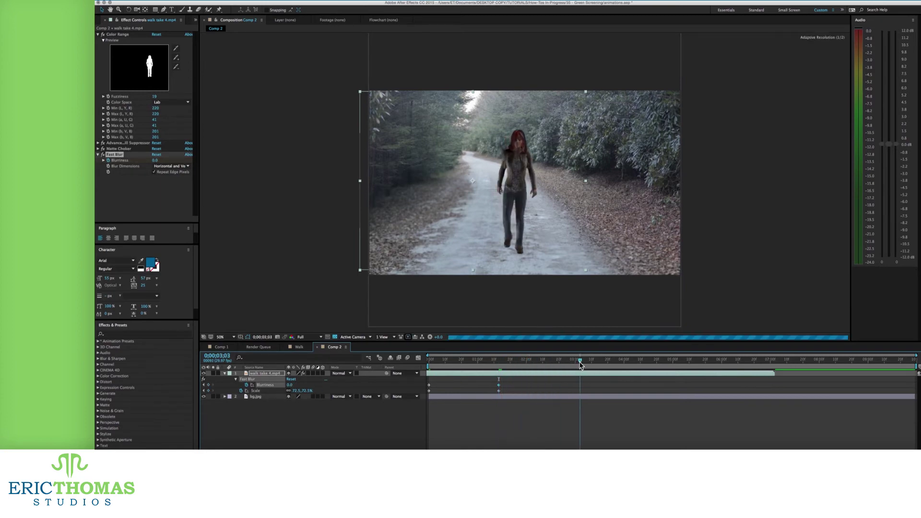
left_click(208, 391)
left_click_drag(581, 360, 605, 360)
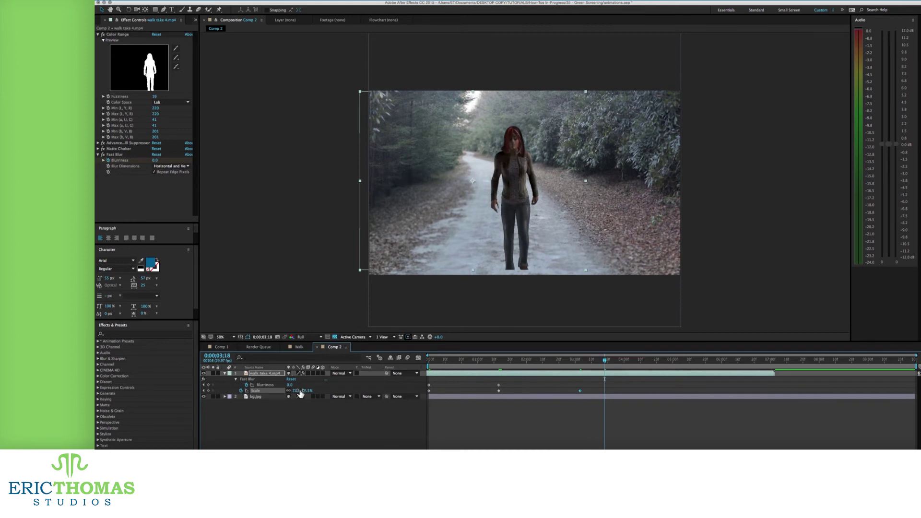
left_click_drag(300, 392, 322, 391)
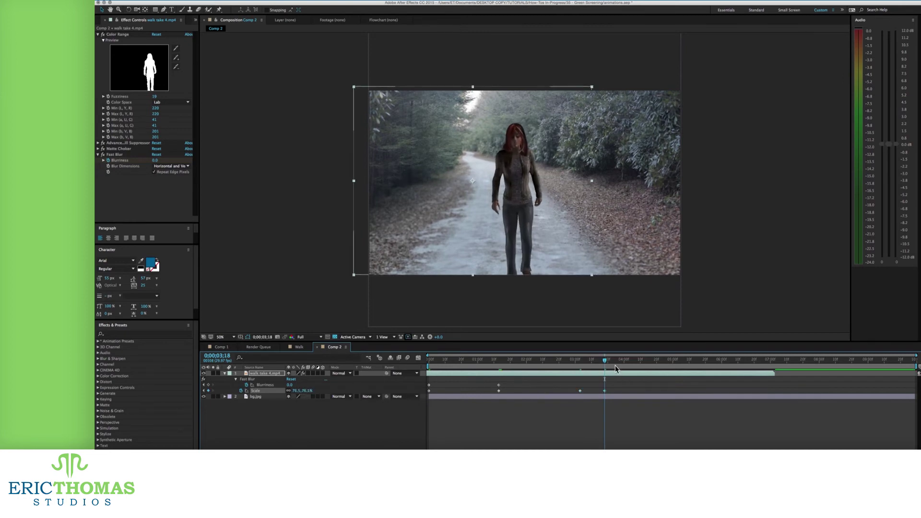
Return to the first frame and preview the composited walk
left_click_drag(606, 361, 427, 364)
key("space")
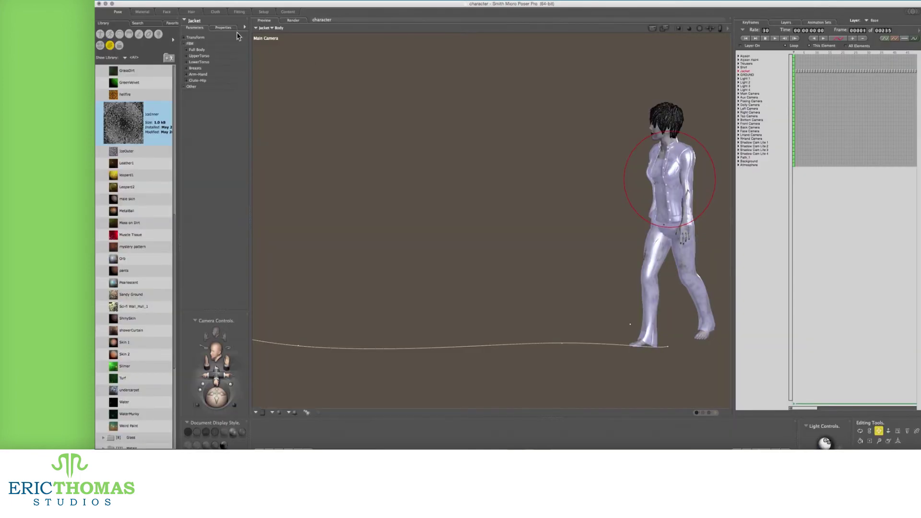
In Poser Pro, set the character scene's background color to Green from the Apple color list
left_click(175, 1)
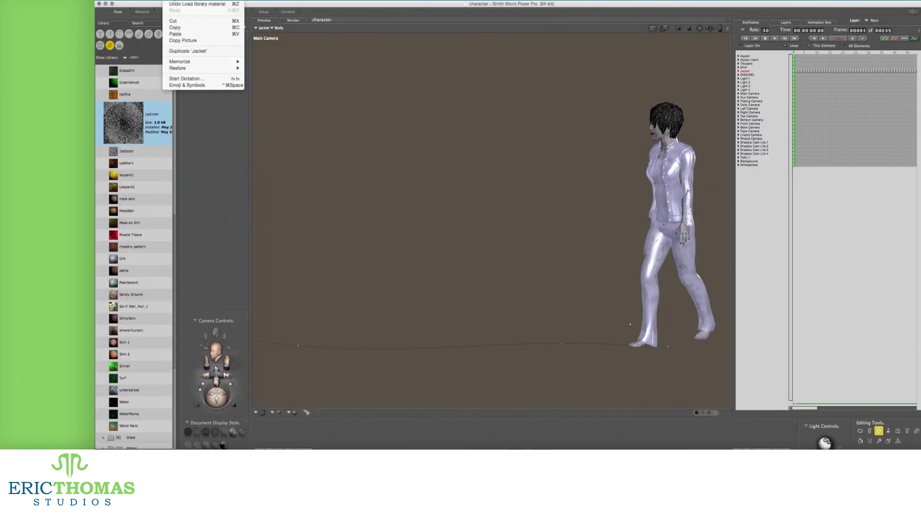
mouse_move(226, 0)
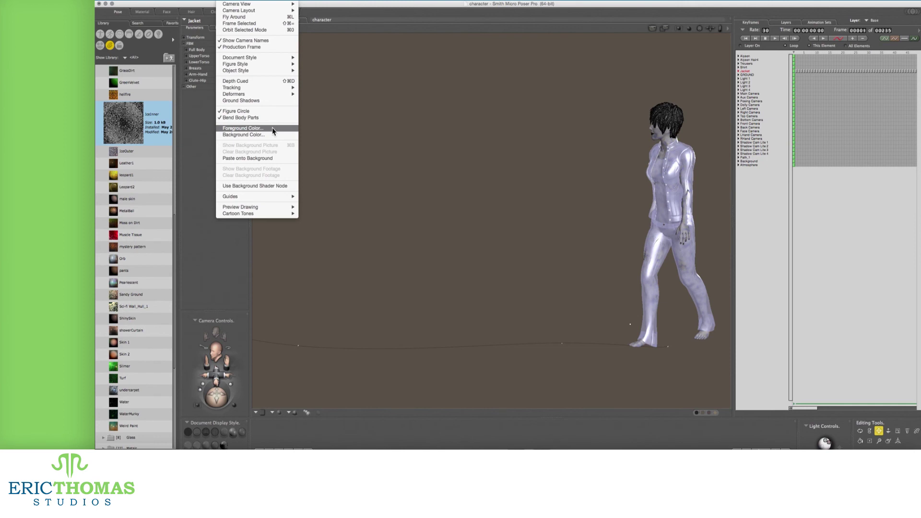
left_click(254, 137)
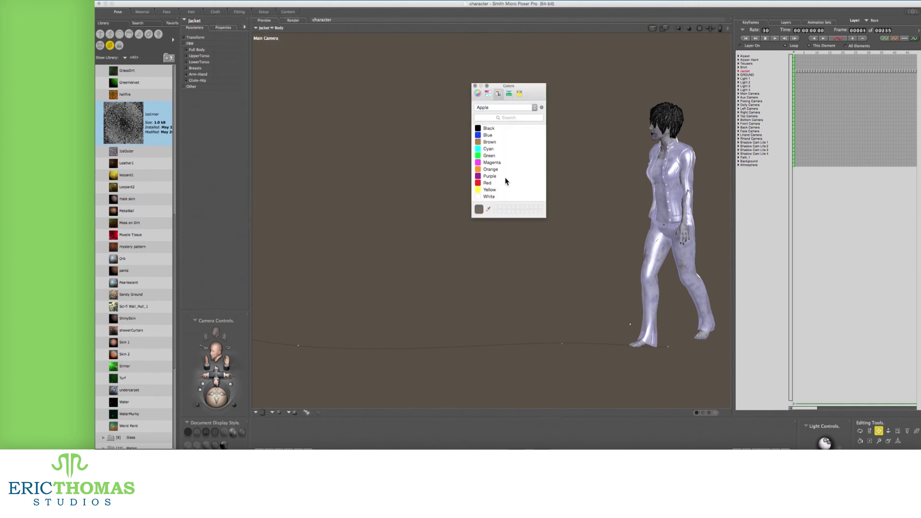
left_click(494, 158)
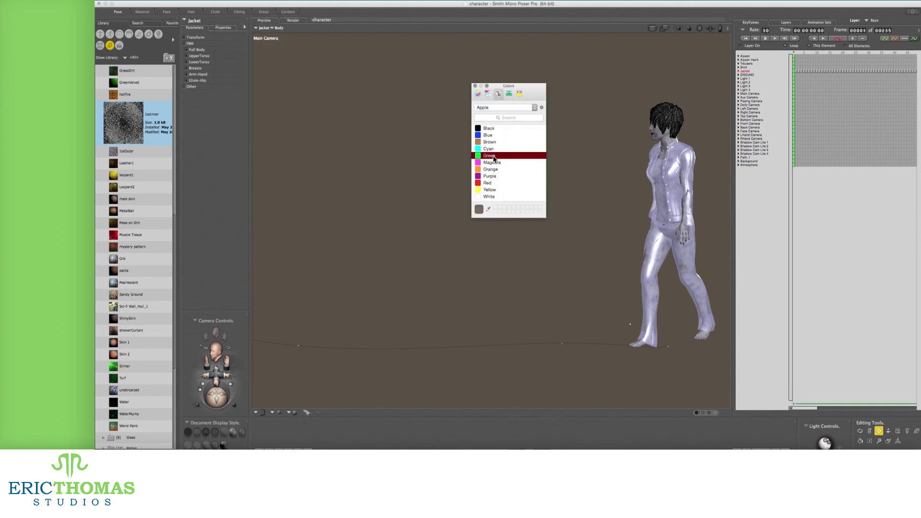
left_click(476, 86)
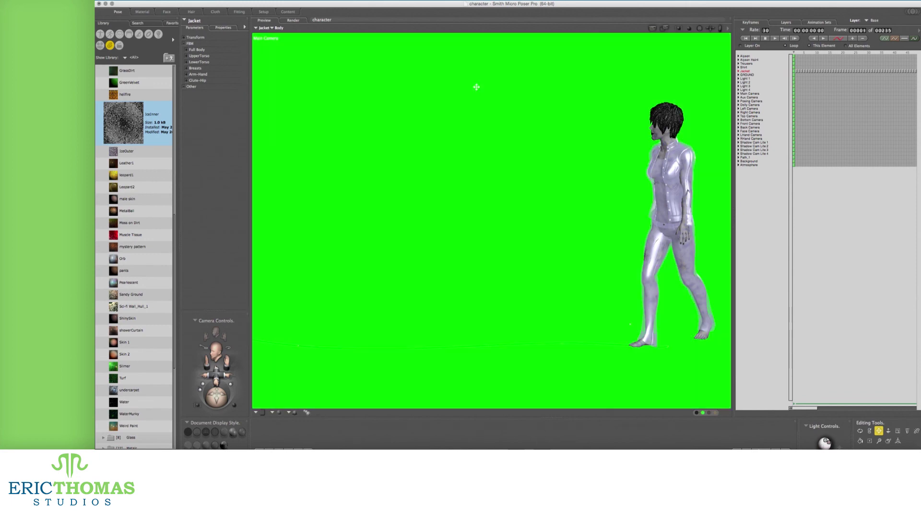